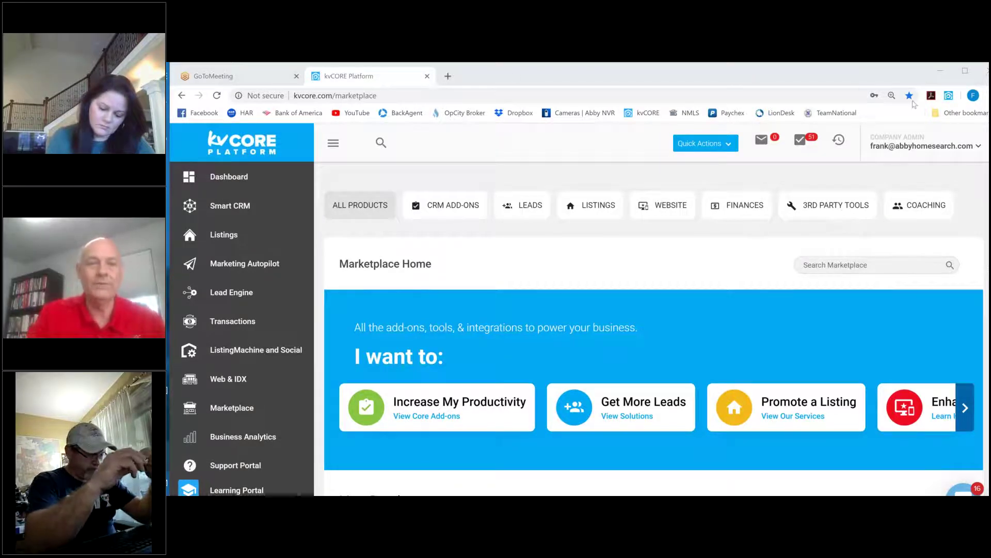
Open the agent's abbyhomesearch.com website in a new tab and go to its Free Market Report page
left_click(448, 76)
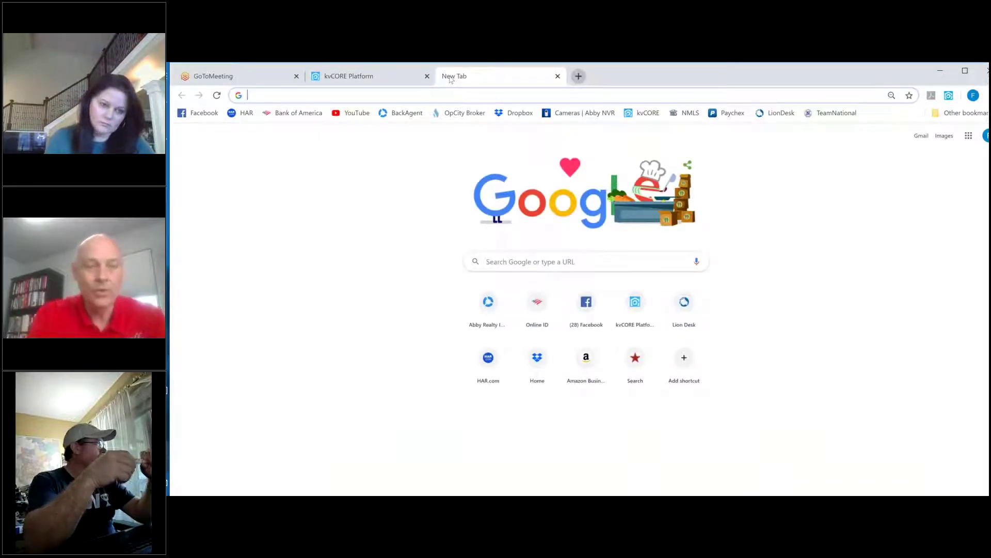
type("frankgray.abbyhomesearch.com")
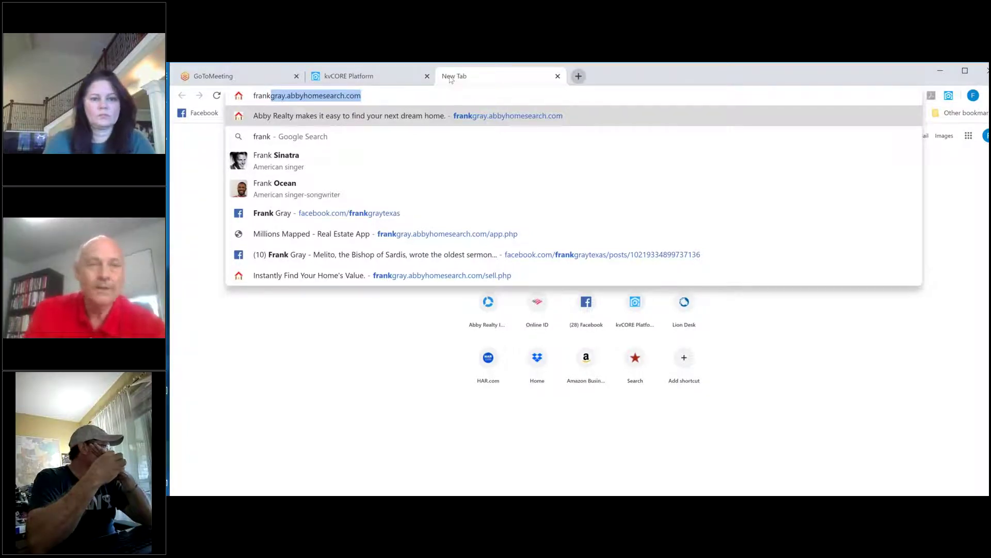
key("Return")
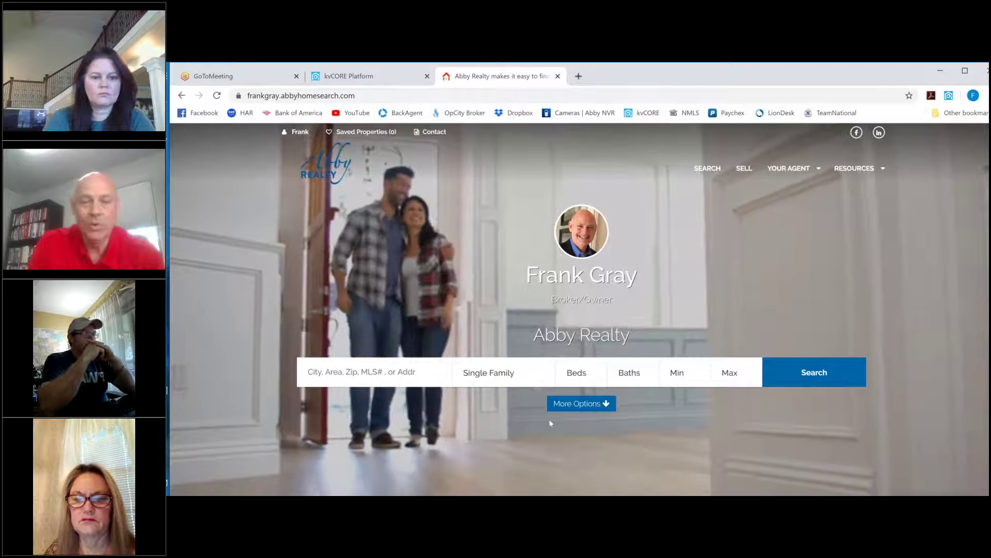
left_click(605, 405)
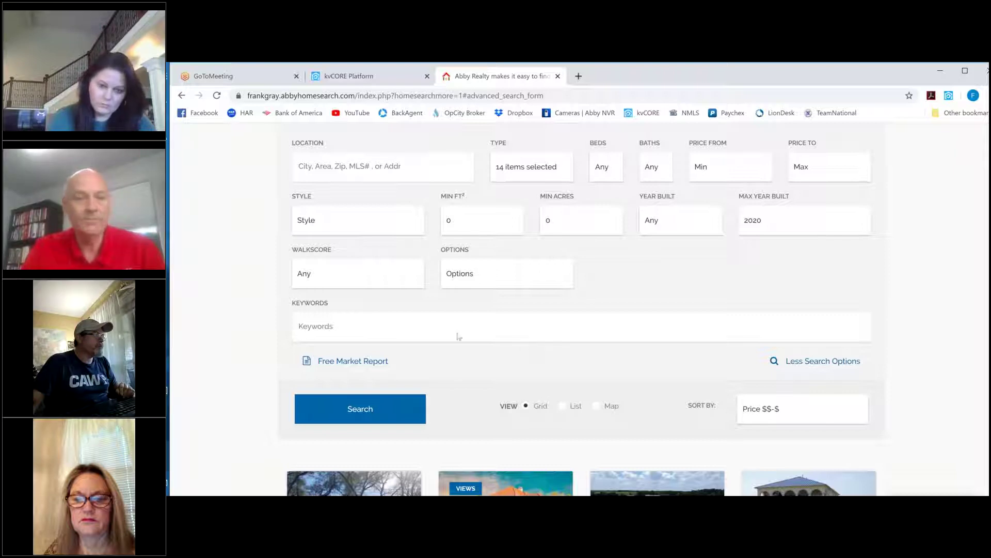
left_click(365, 362)
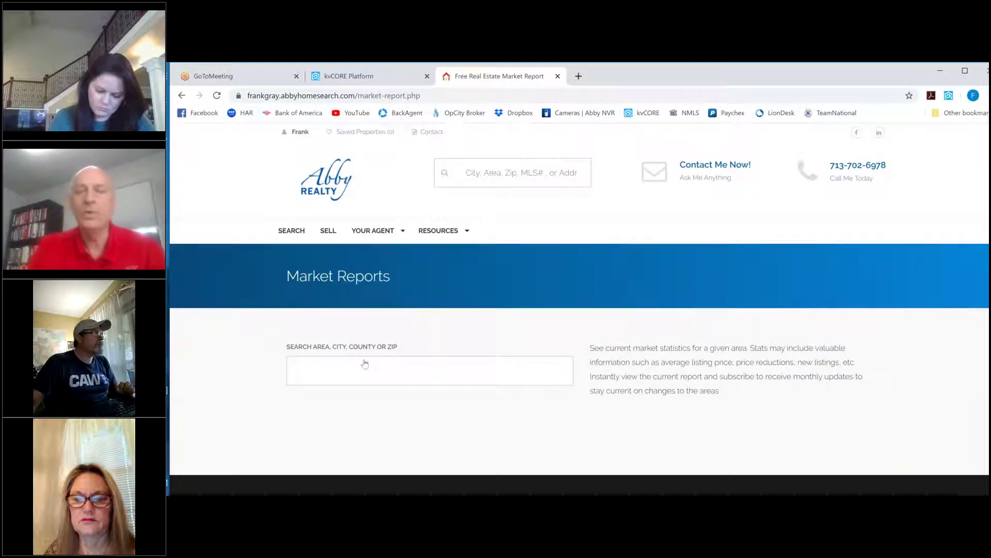
Generate the market report for the city of Coldspring
scroll(364, 362, "down", 1)
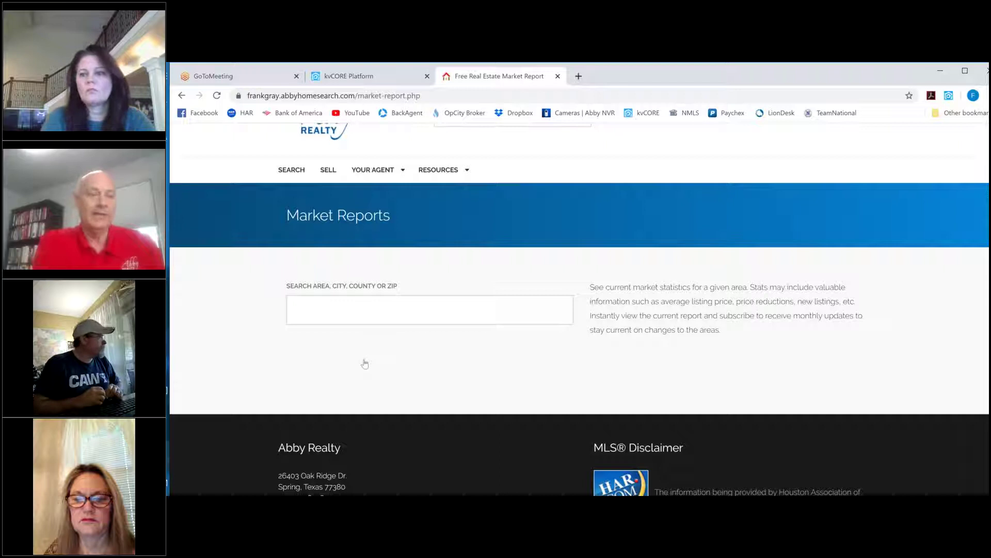
left_click(322, 308)
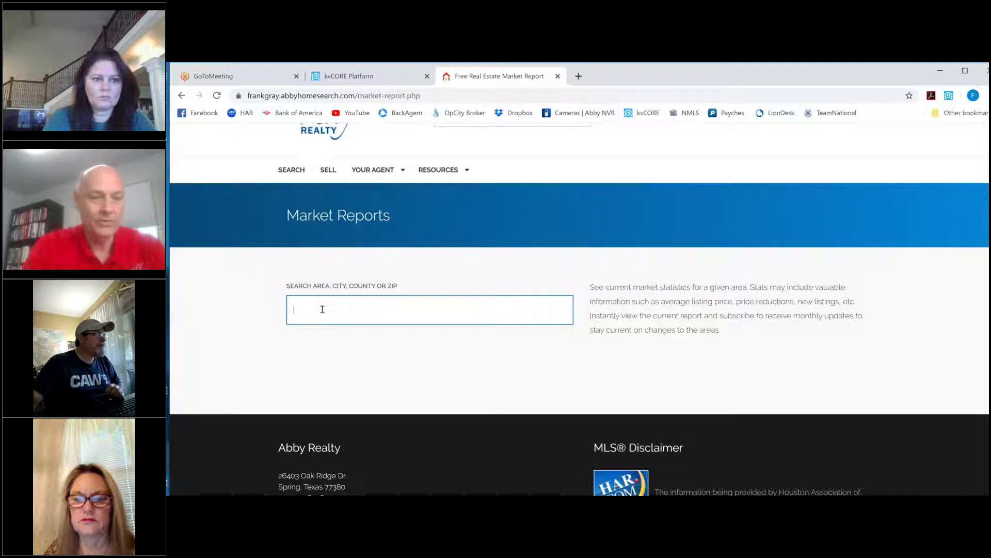
type("coldspring")
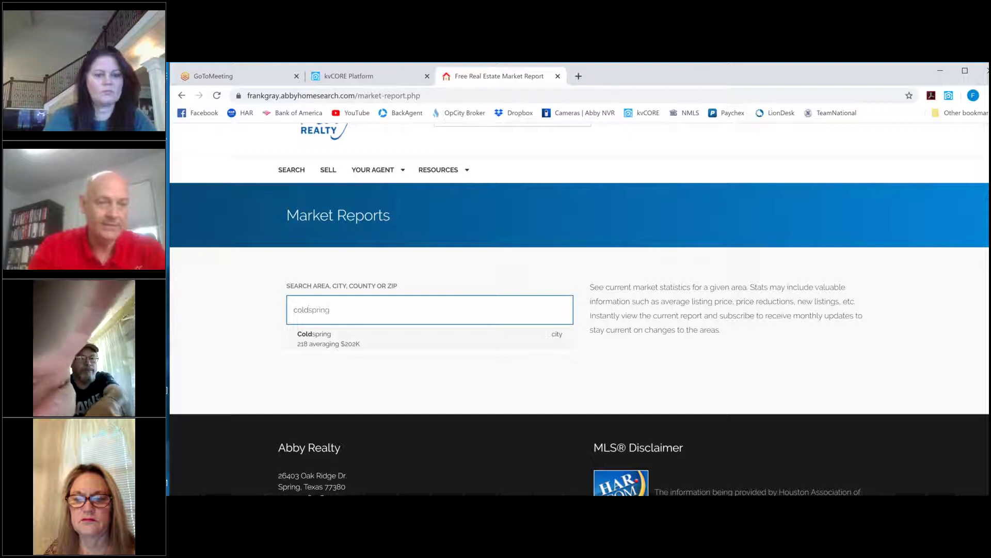
key("Return")
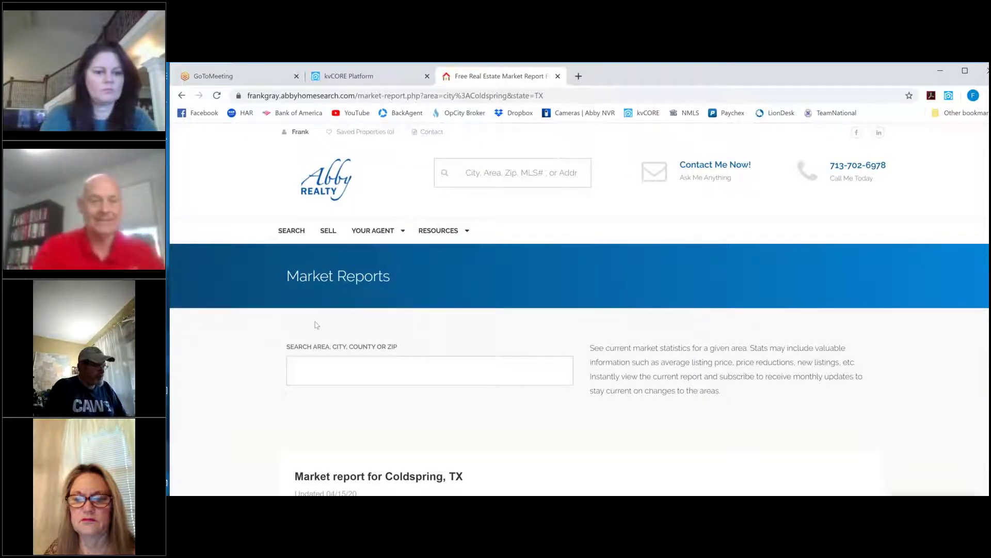
Review the Coldspring market report, including homes for sale, average home price, featured listings and the monthly update sign-up
scroll(391, 398, "down", 1)
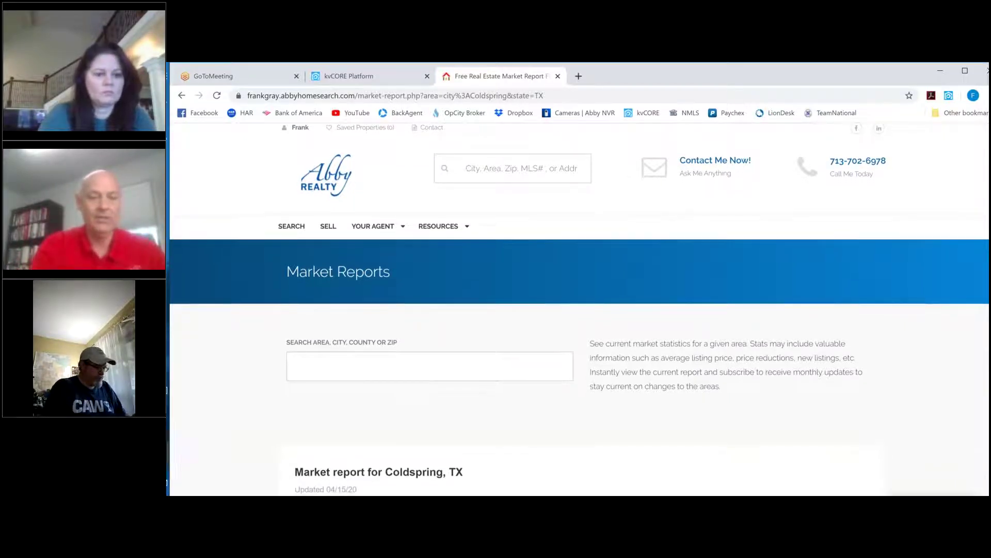
scroll(688, 258, "down", 3)
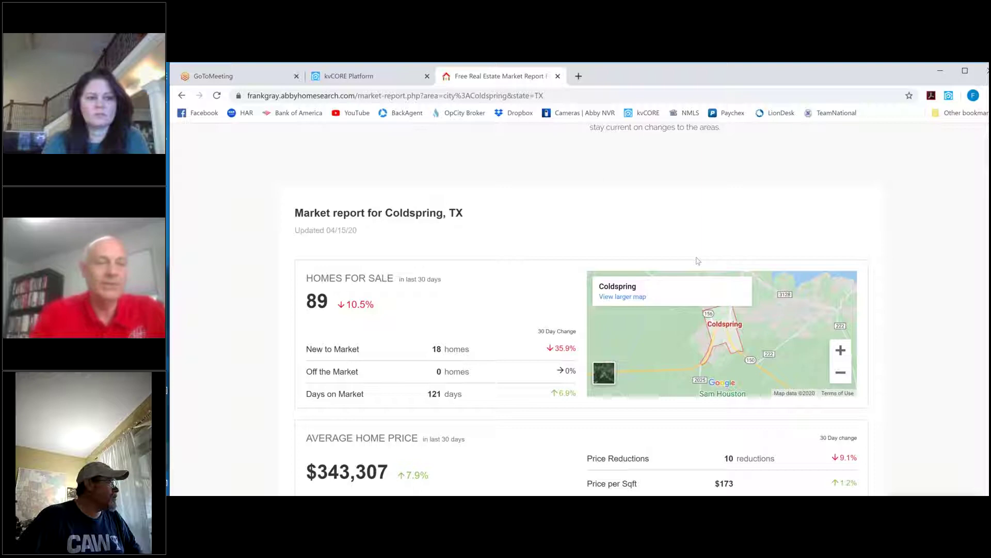
scroll(697, 257, "down", 1)
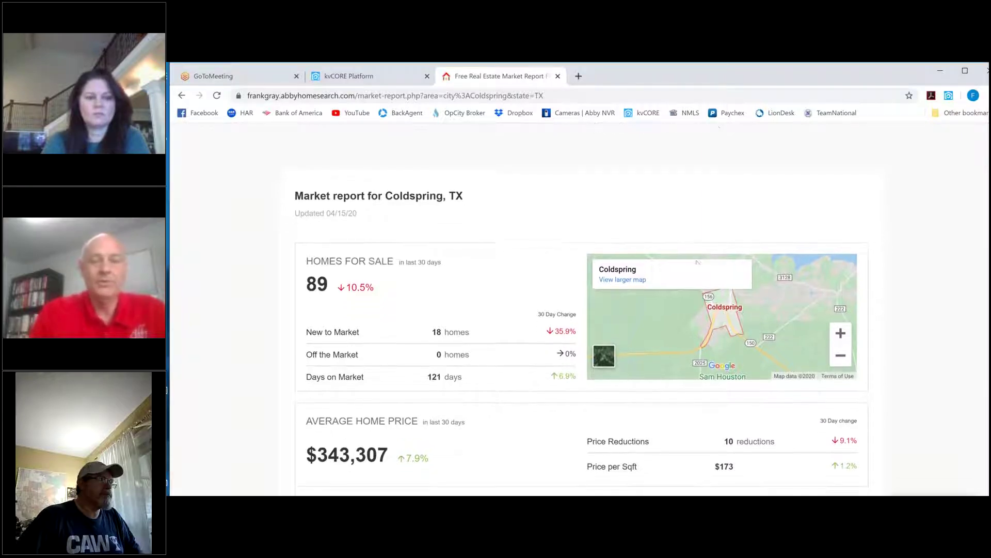
scroll(696, 261, "down", 1)
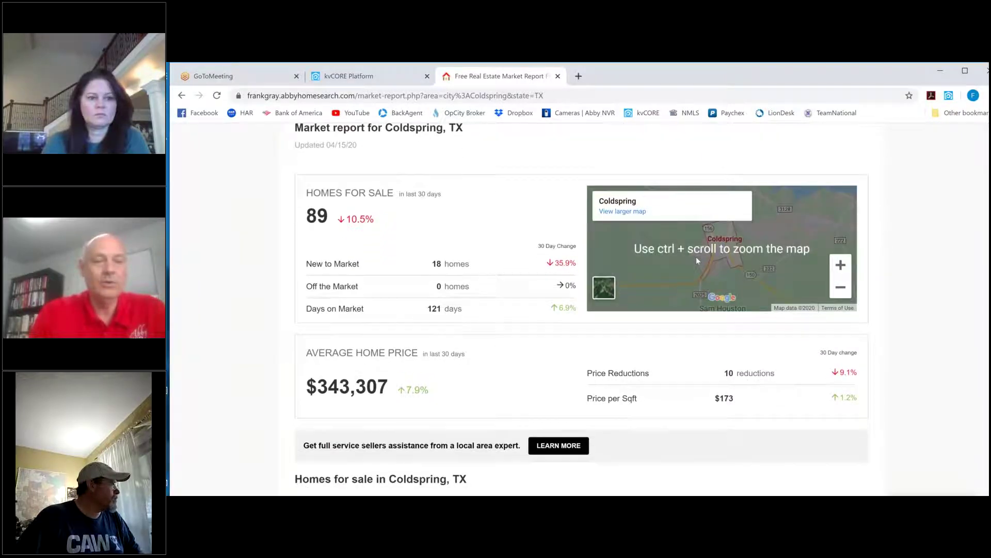
scroll(696, 261, "down", 1)
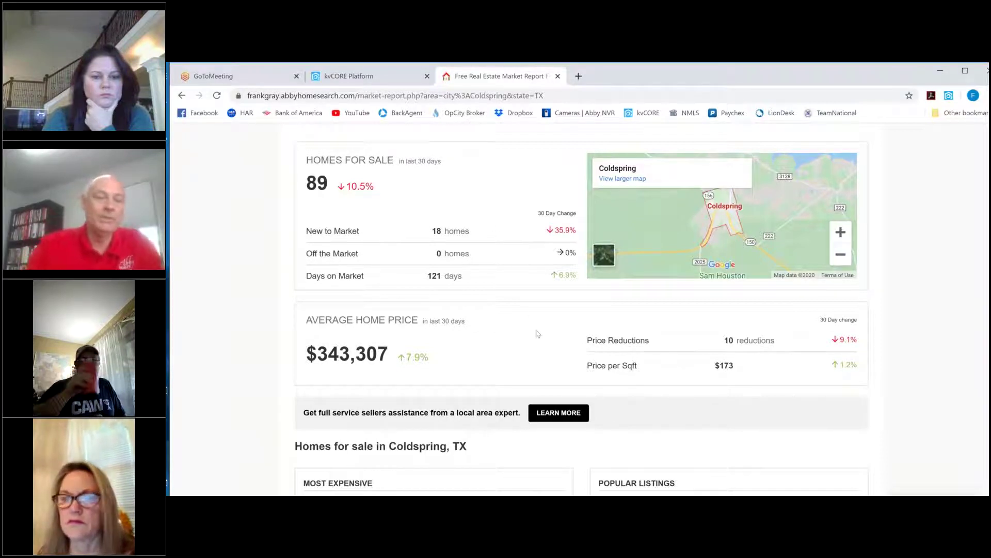
scroll(537, 334, "down", 2)
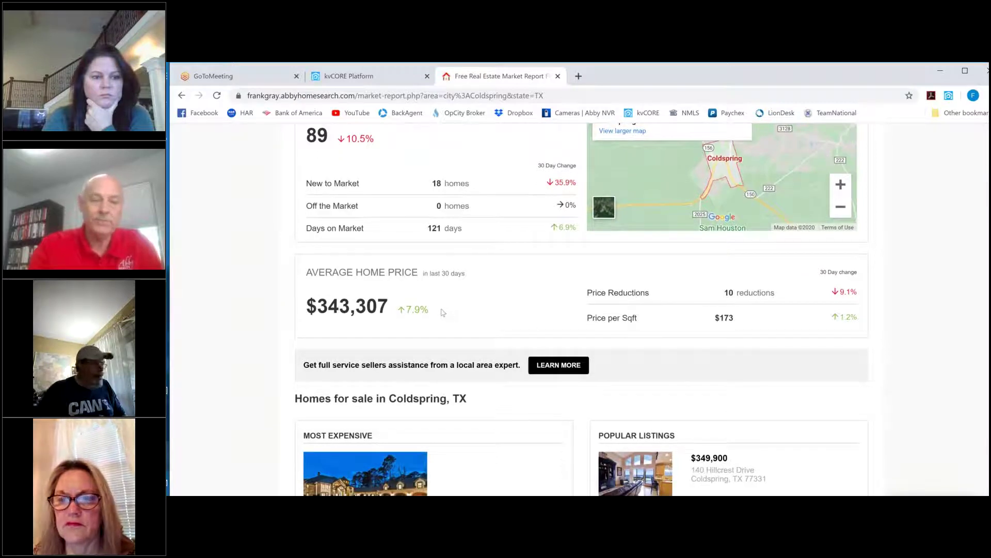
scroll(441, 313, "down", 1)
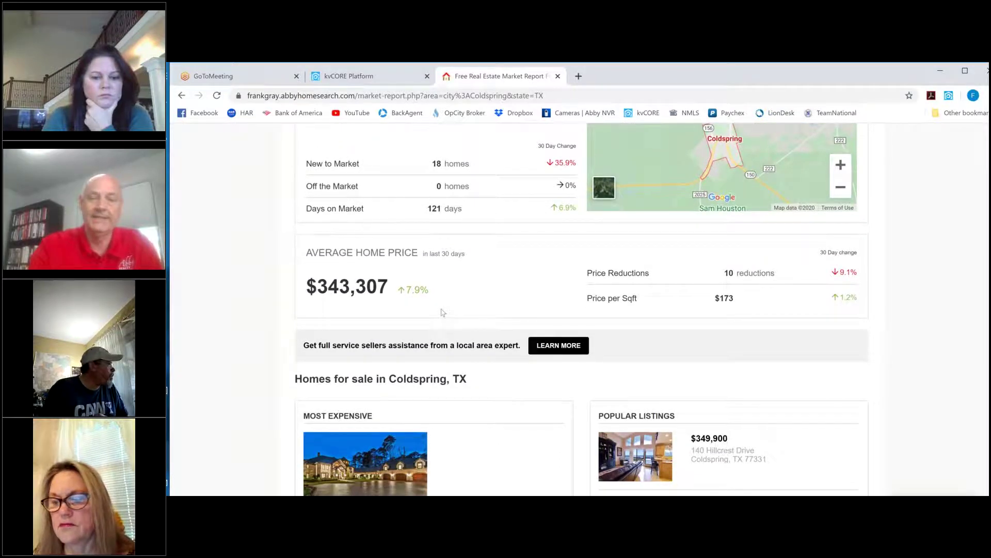
scroll(442, 313, "down", 1)
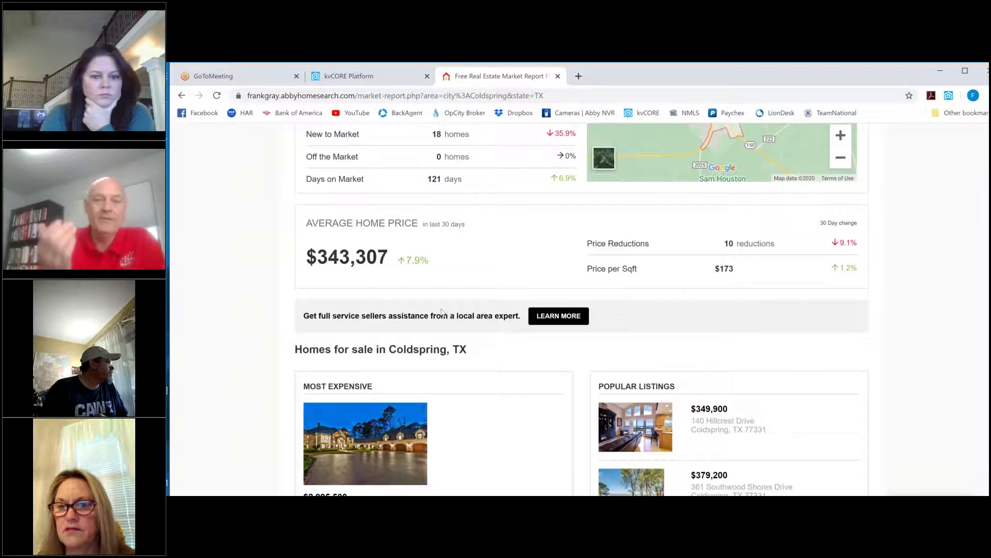
scroll(441, 312, "down", 1)
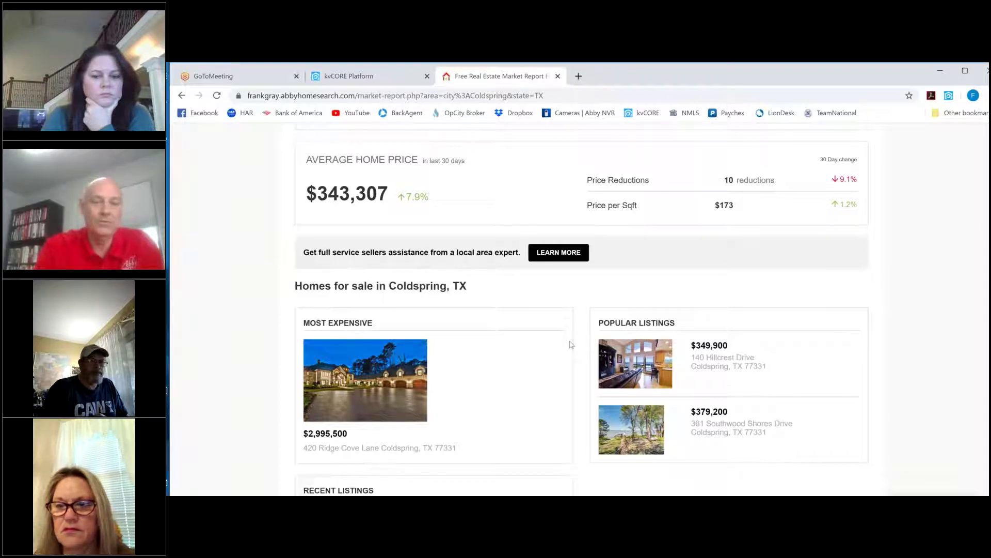
scroll(572, 345, "down", 3)
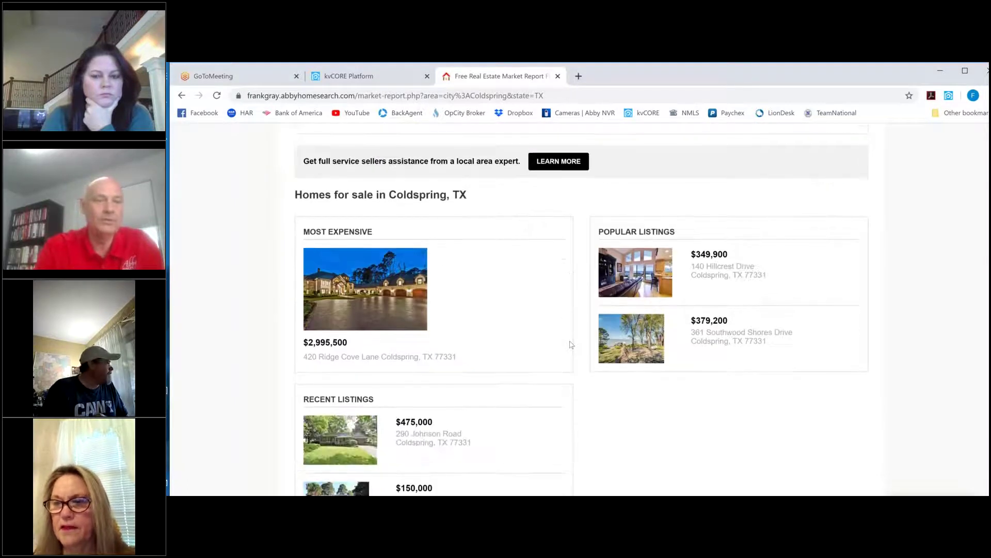
scroll(571, 344, "down", 1)
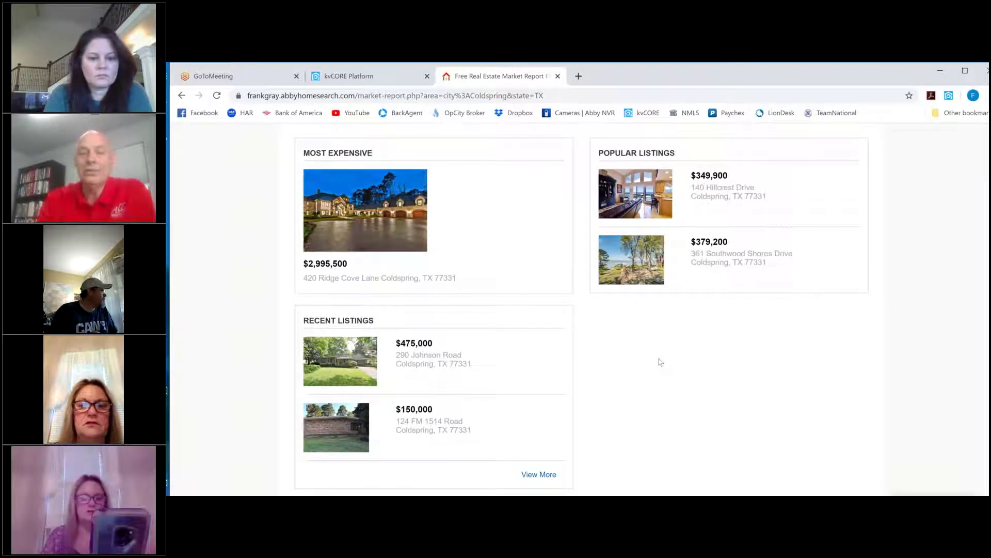
scroll(660, 362, "down", 2)
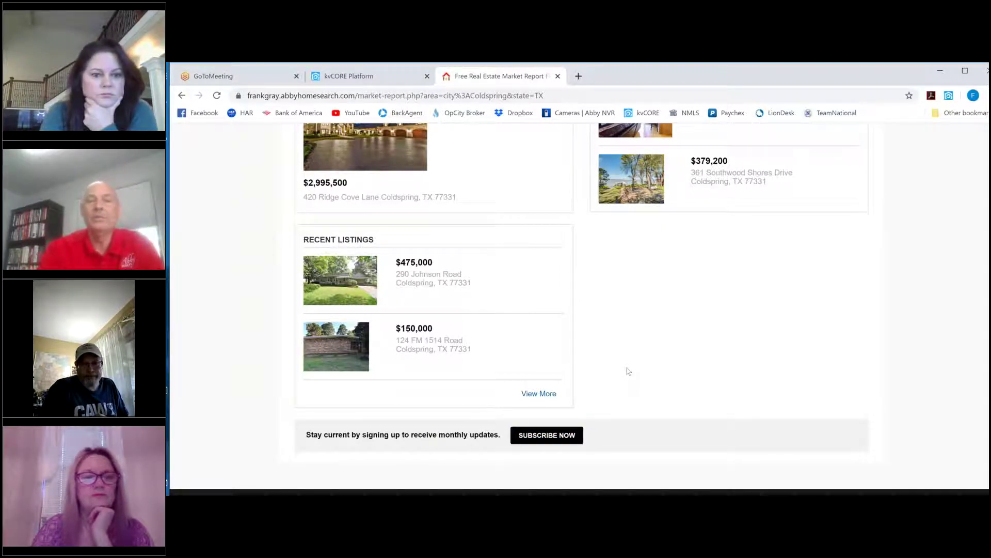
key("Home")
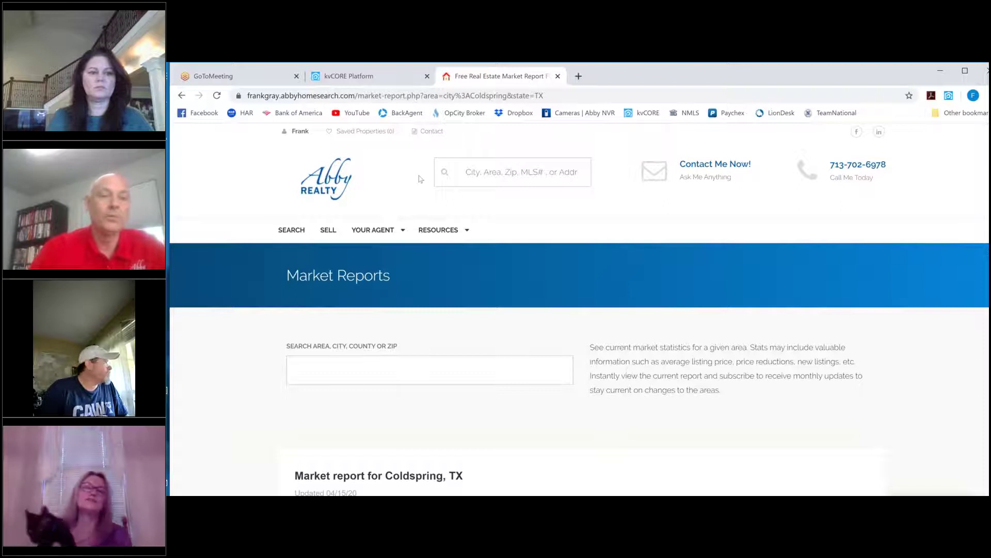
Switch to kvCORE, search the Smart CRM for the contact's full name and open the New Lead record created 4/16/2020
left_click(379, 80)
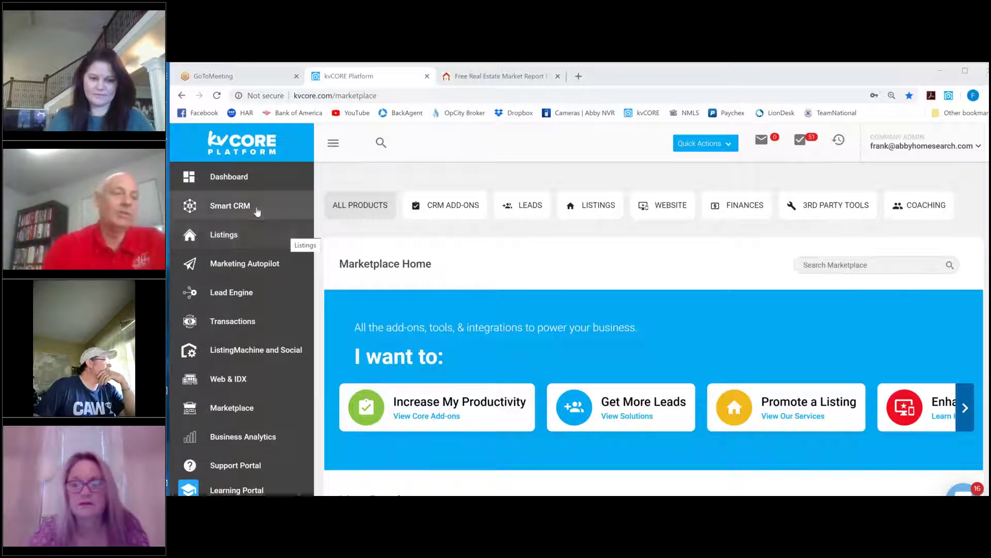
left_click(255, 209)
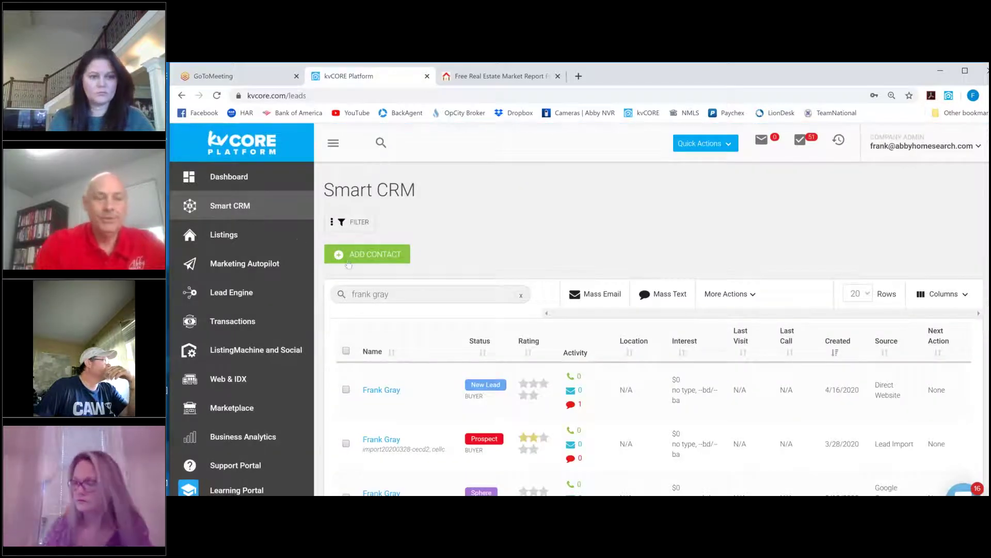
left_click(396, 294)
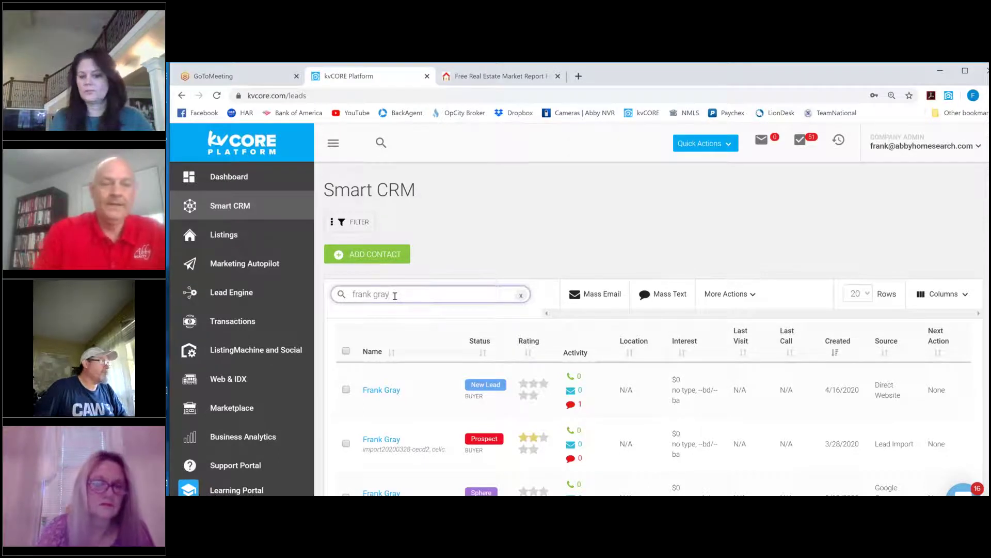
key("Return")
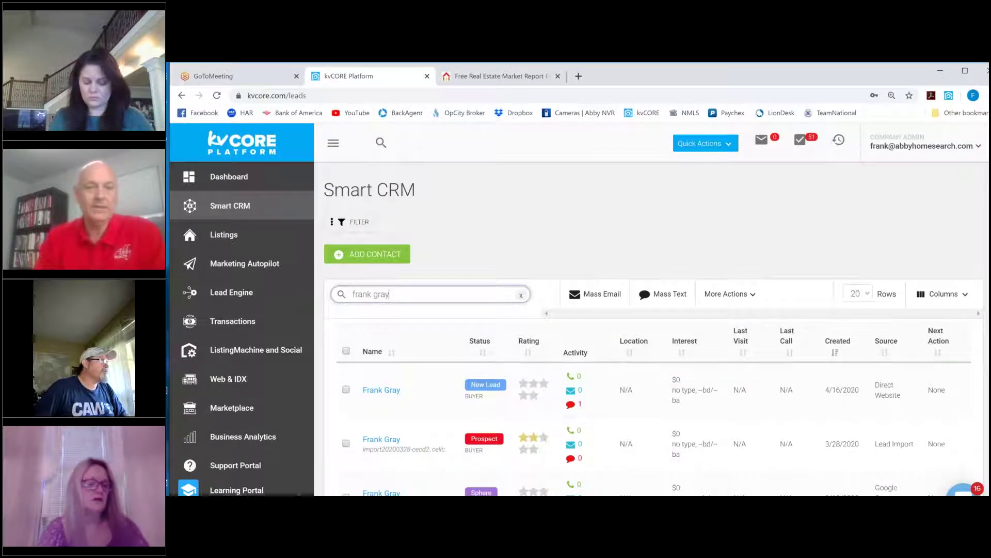
left_click(386, 390)
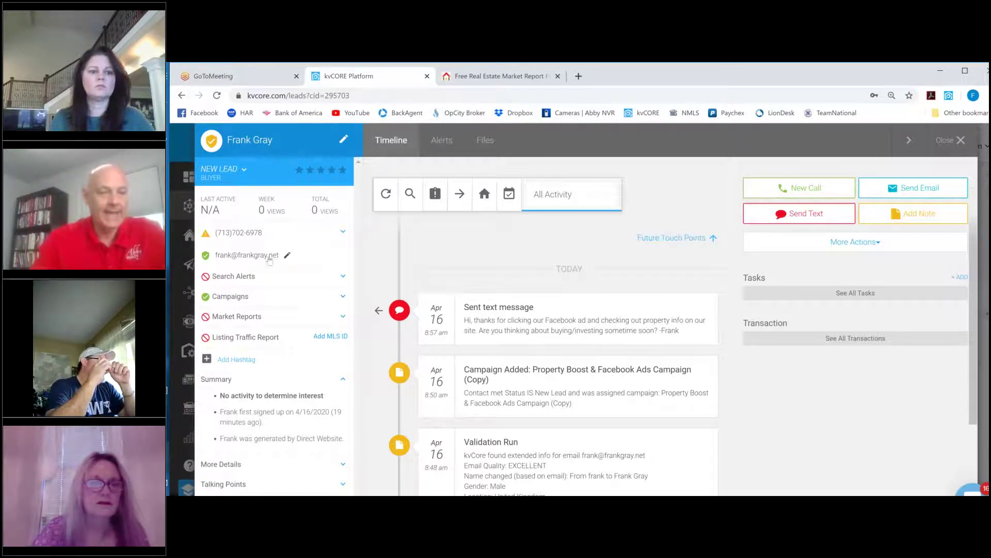
Open the form for adding a market report to the lead's record
left_click(343, 318)
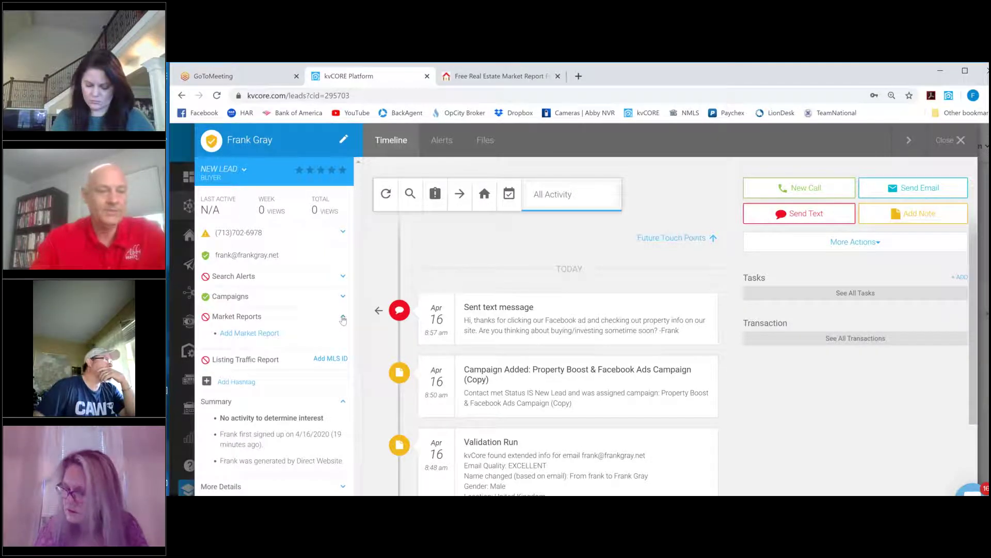
left_click(264, 334)
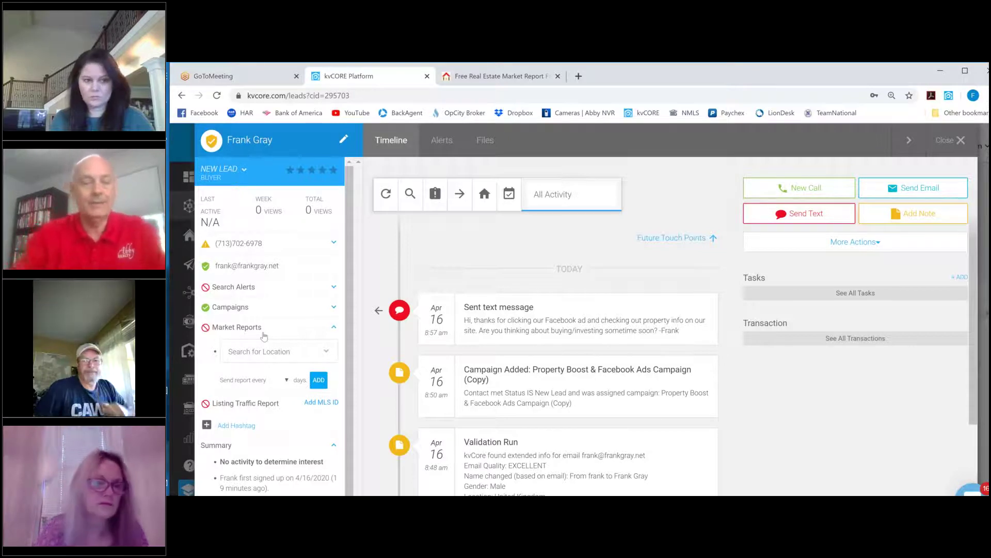
left_click(262, 352)
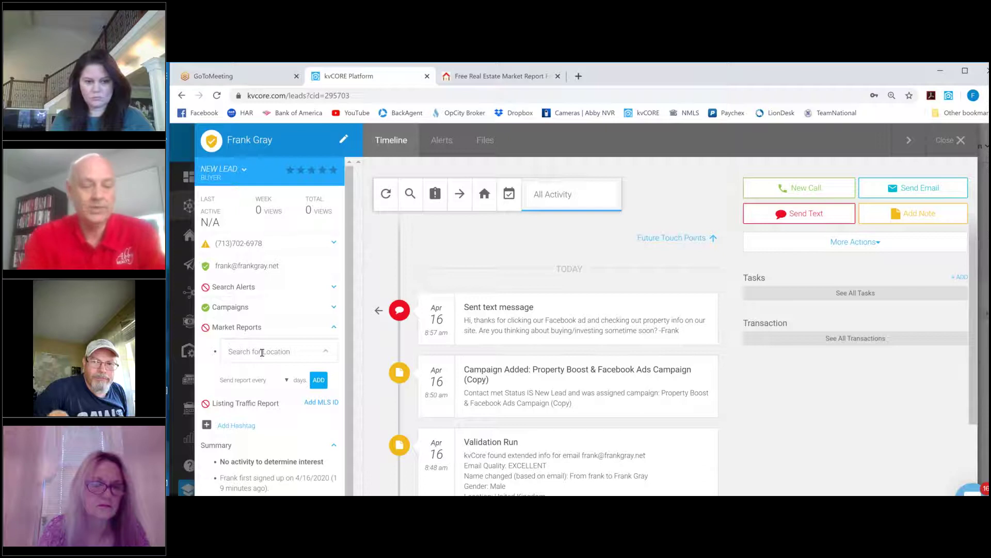
type("cold")
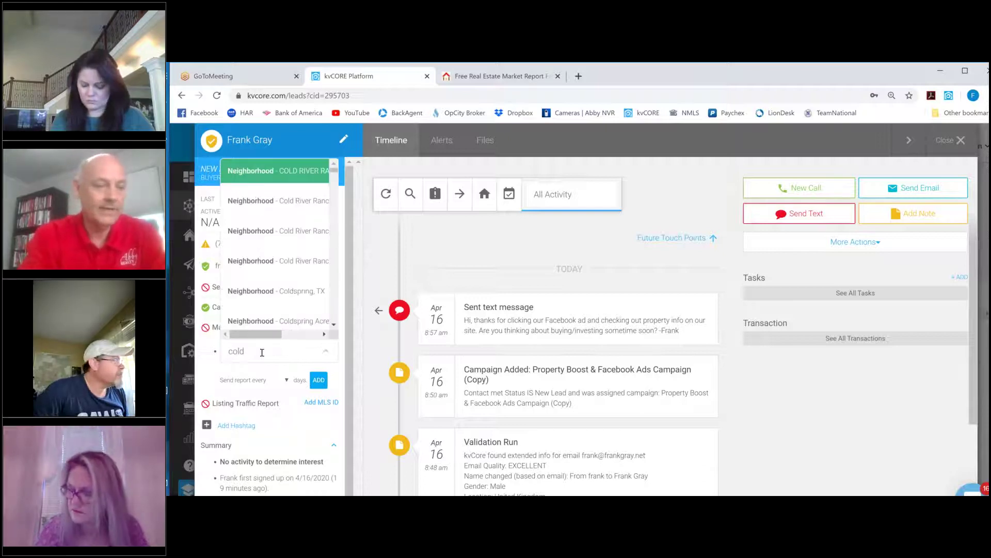
key("BackSpace")
key("BackSpace")
key("BackSpace")
key("BackSpace")
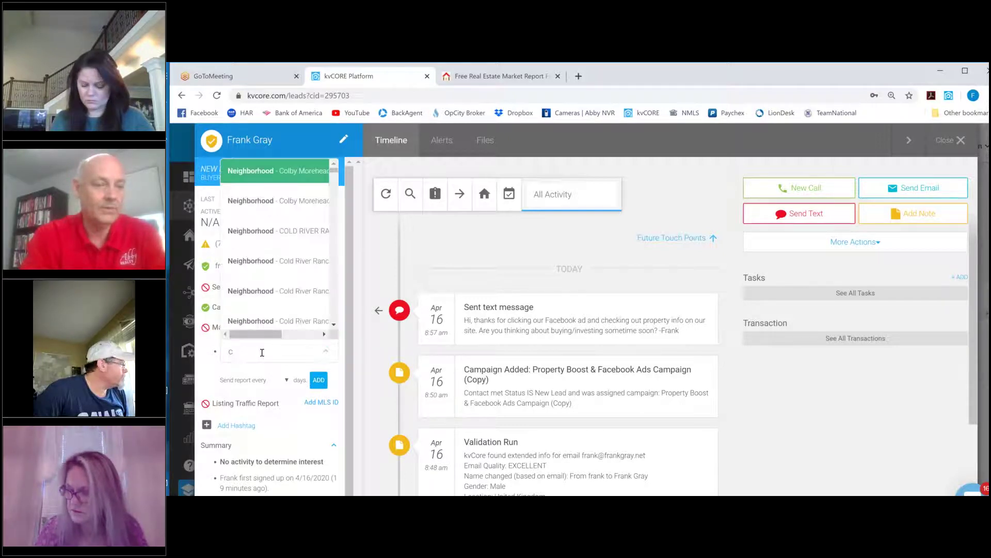
Add a market report for the Mont Belvieu, TX neighborhood to the lead's record, sent every 28 days
type("mont")
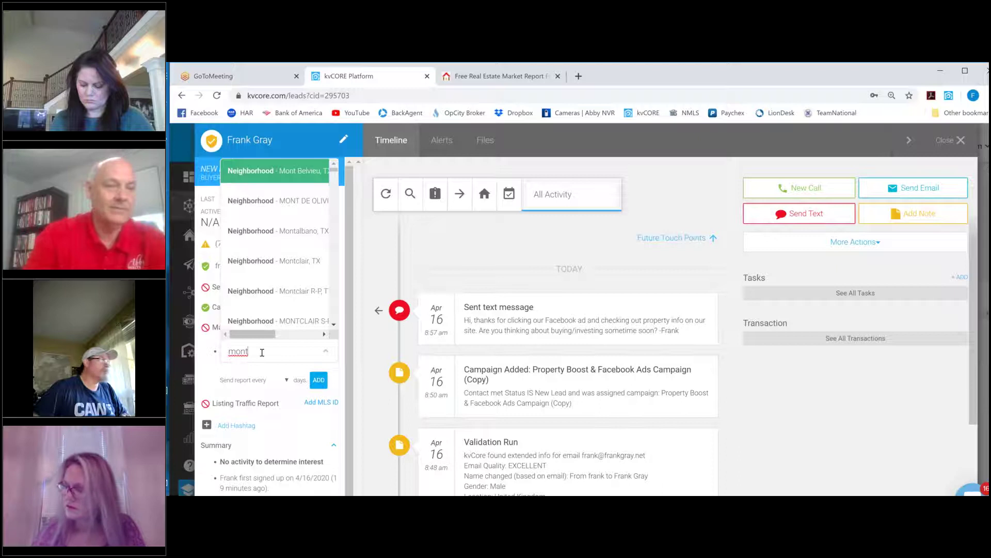
left_click(288, 172)
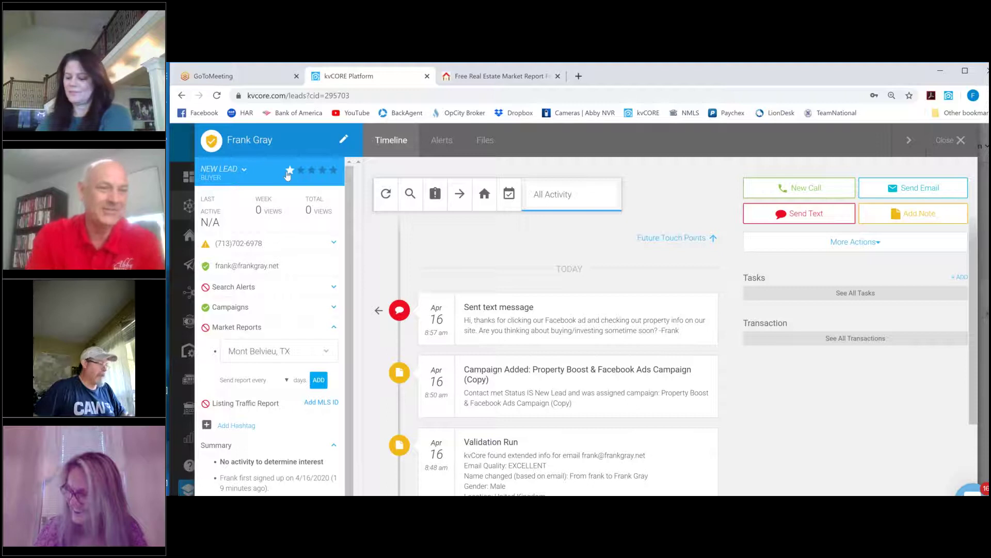
left_click(287, 381)
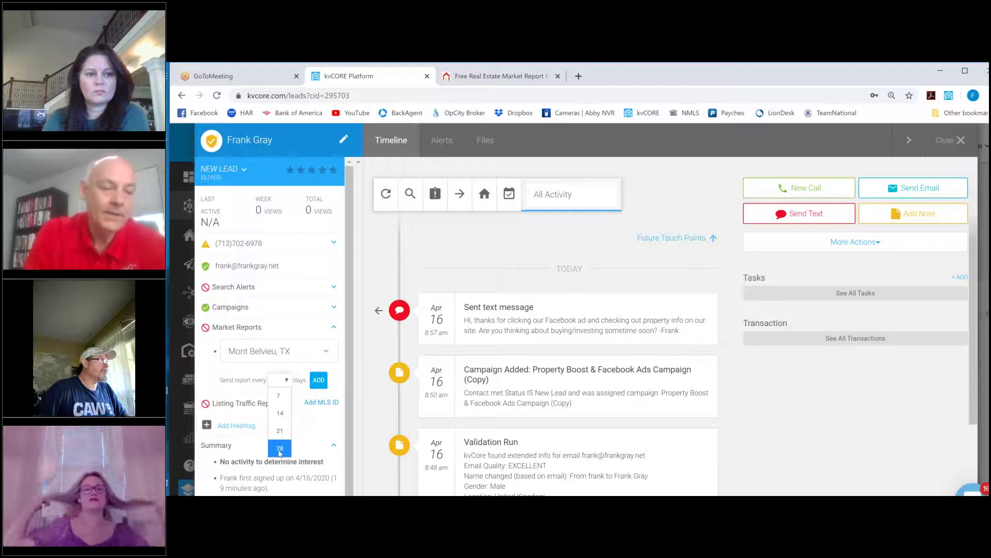
left_click(279, 448)
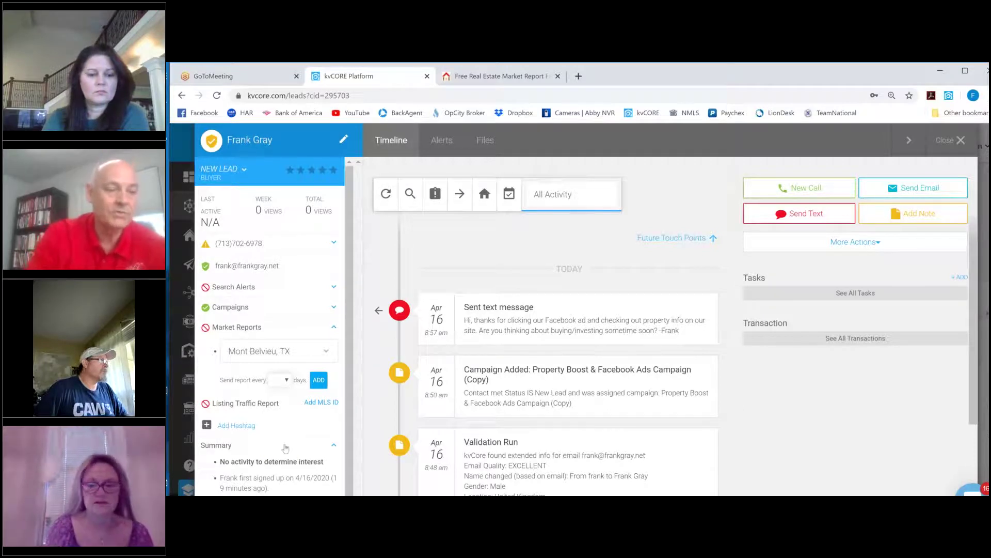
left_click(318, 380)
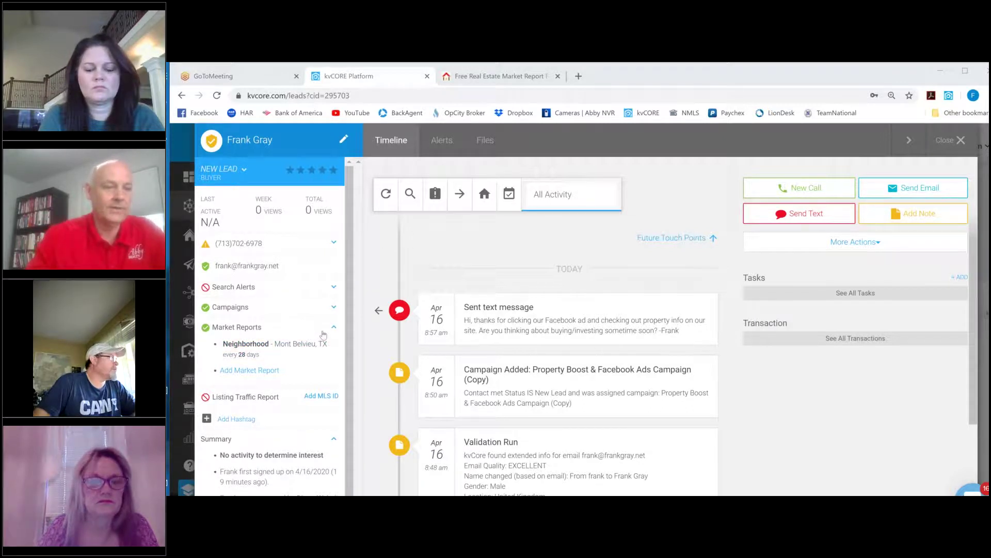
Remove the Mont Belvieu, TX market report area from the lead's record
left_click(267, 344)
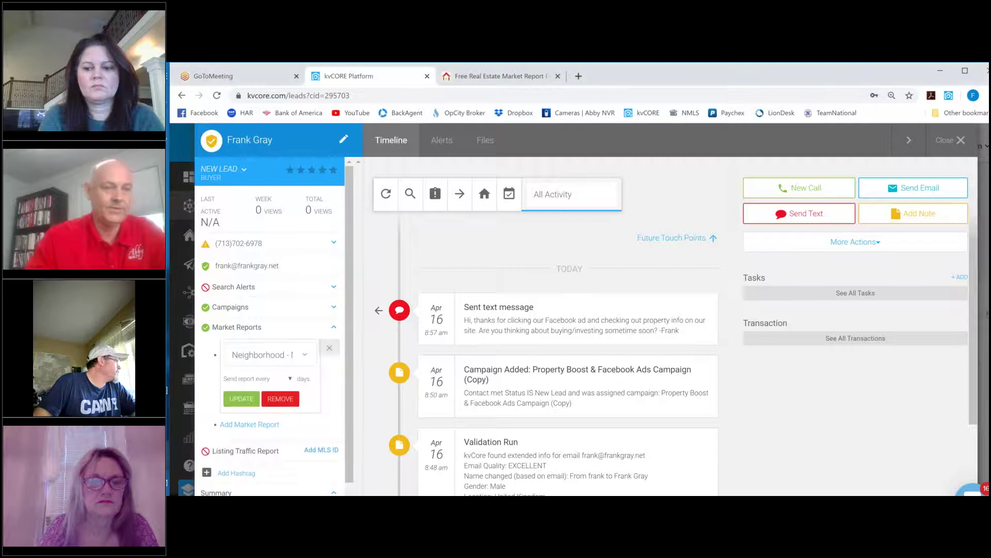
left_click(281, 399)
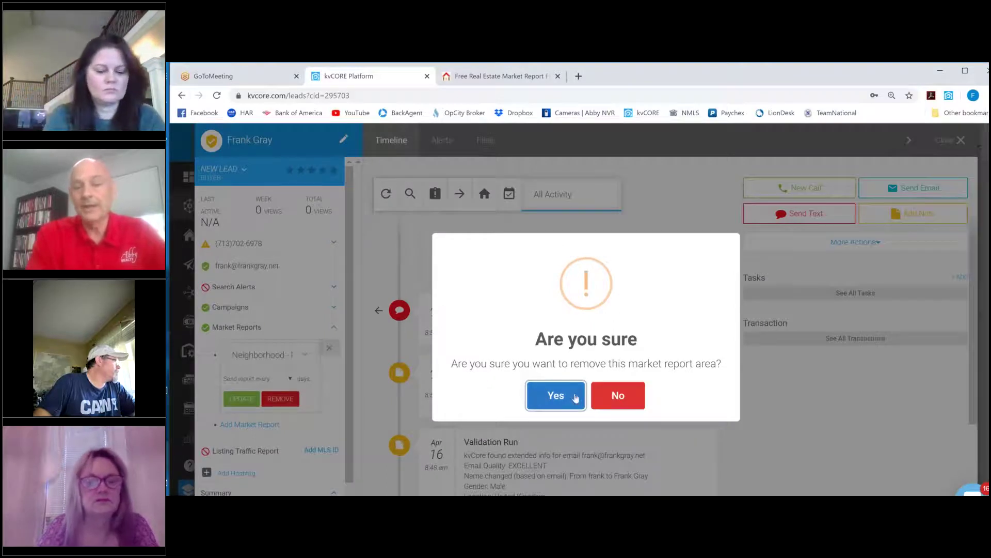
left_click(554, 396)
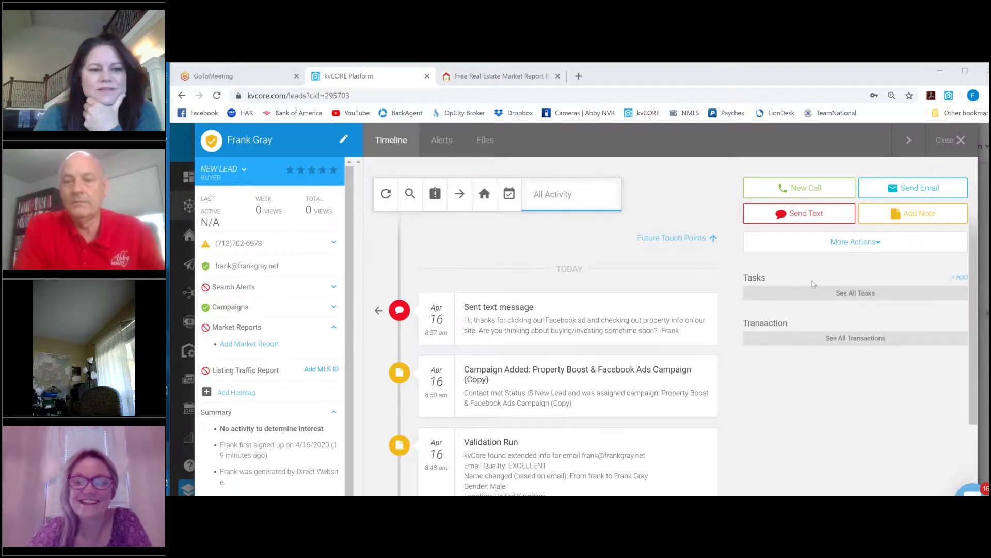
left_click(750, 382)
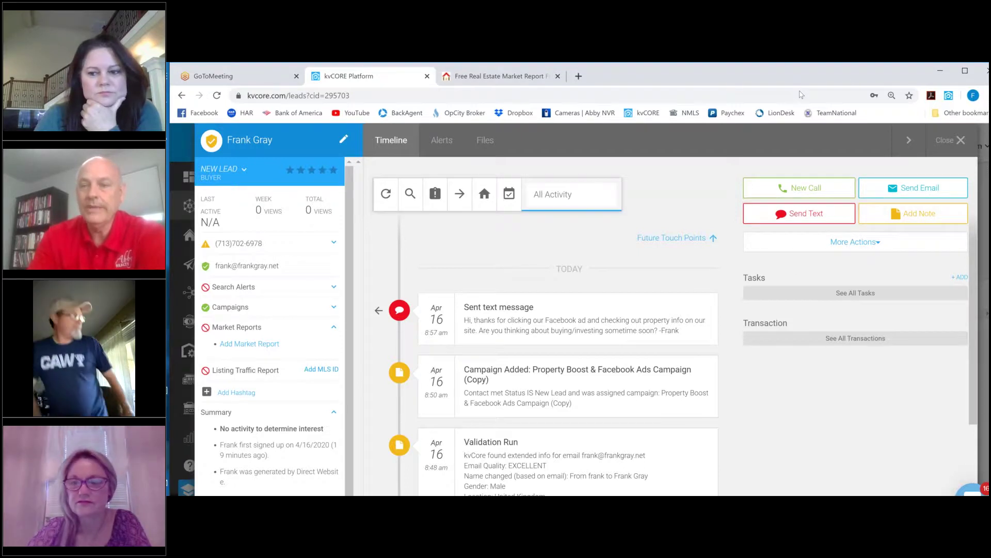
Close the lead's record and start building an IDX Squeeze Page in Lead Engine for the abbyhomesearch.com domain
left_click(960, 140)
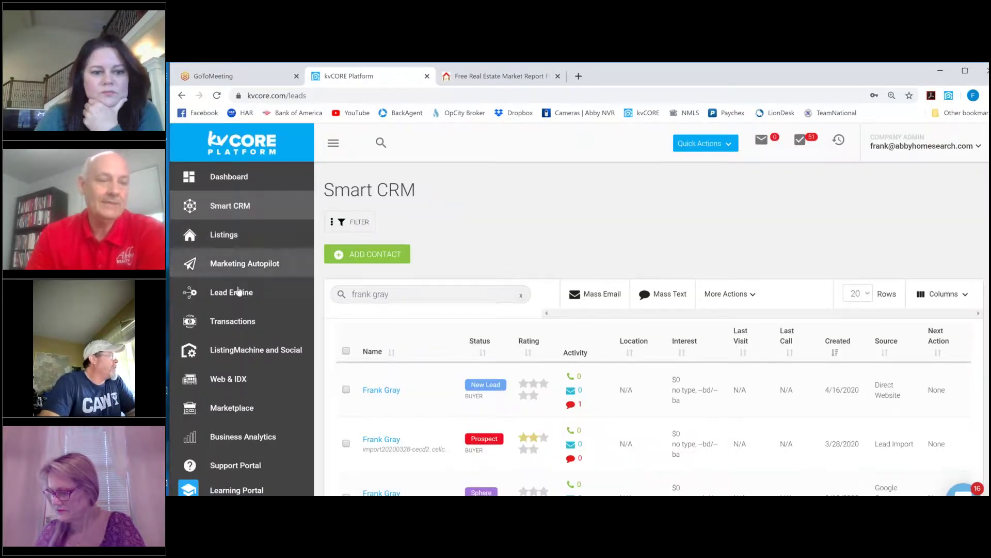
left_click(239, 292)
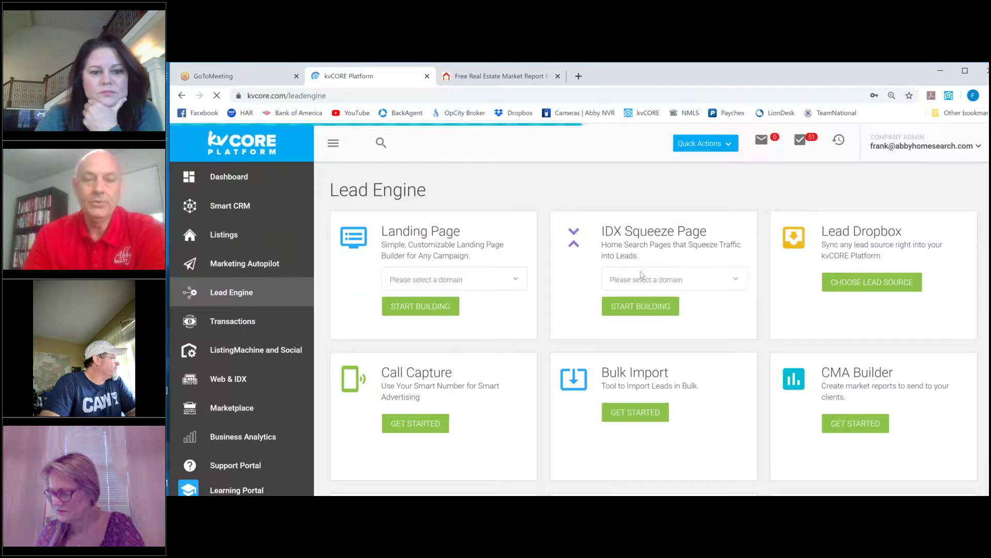
left_click(641, 279)
left_click(632, 304)
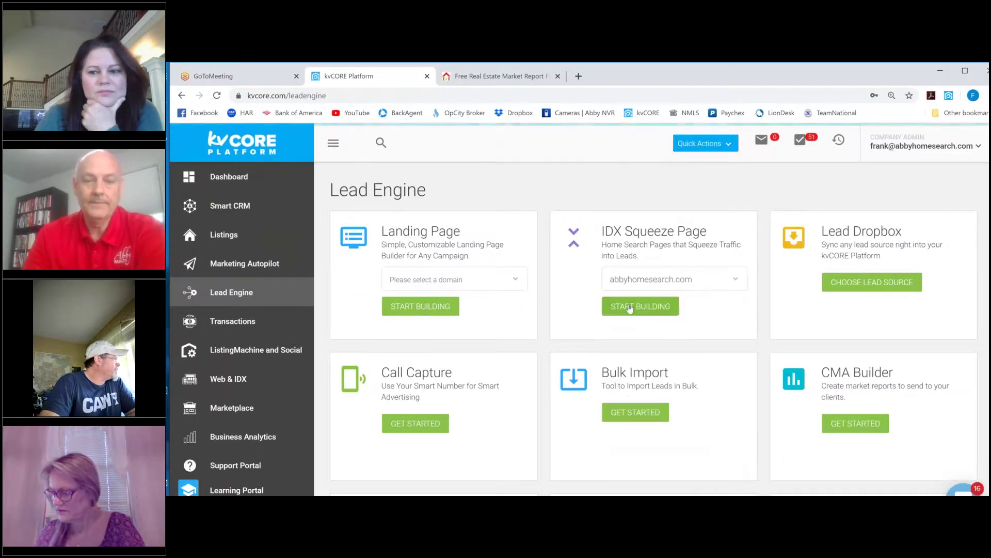
left_click(629, 307)
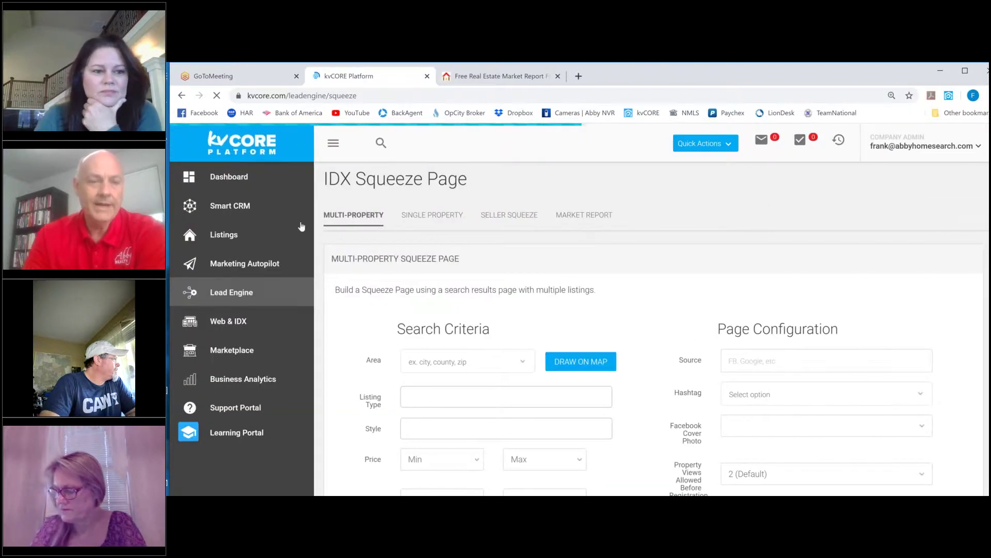
Switch the IDX Squeeze Page builder to the Market Report type, showing its area, source and link settings
left_click(488, 216)
left_click(582, 216)
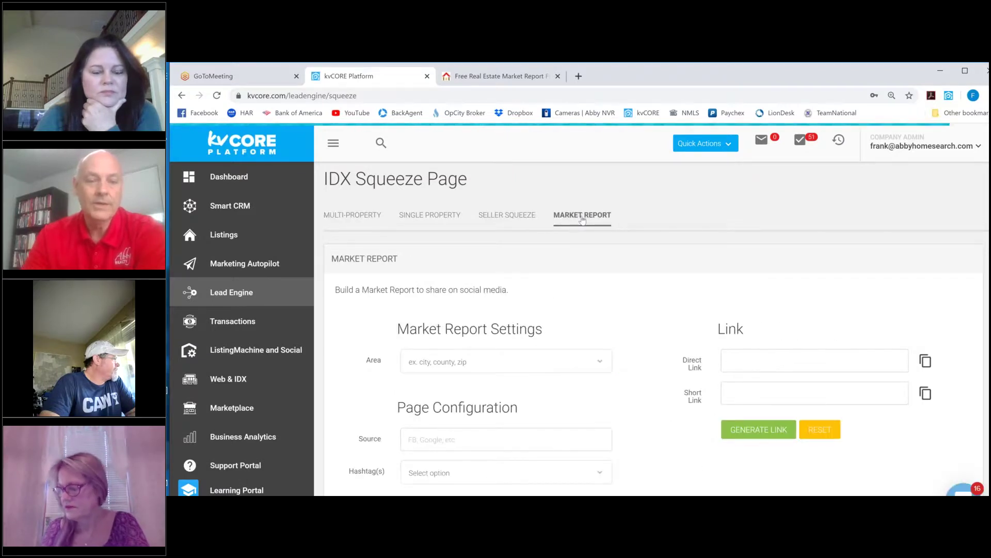
scroll(568, 375, "down", 1)
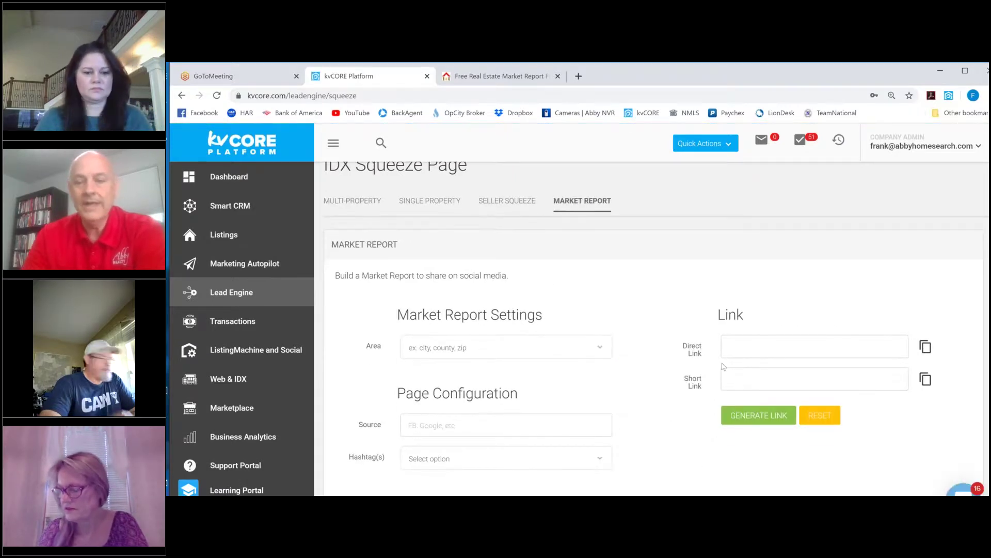